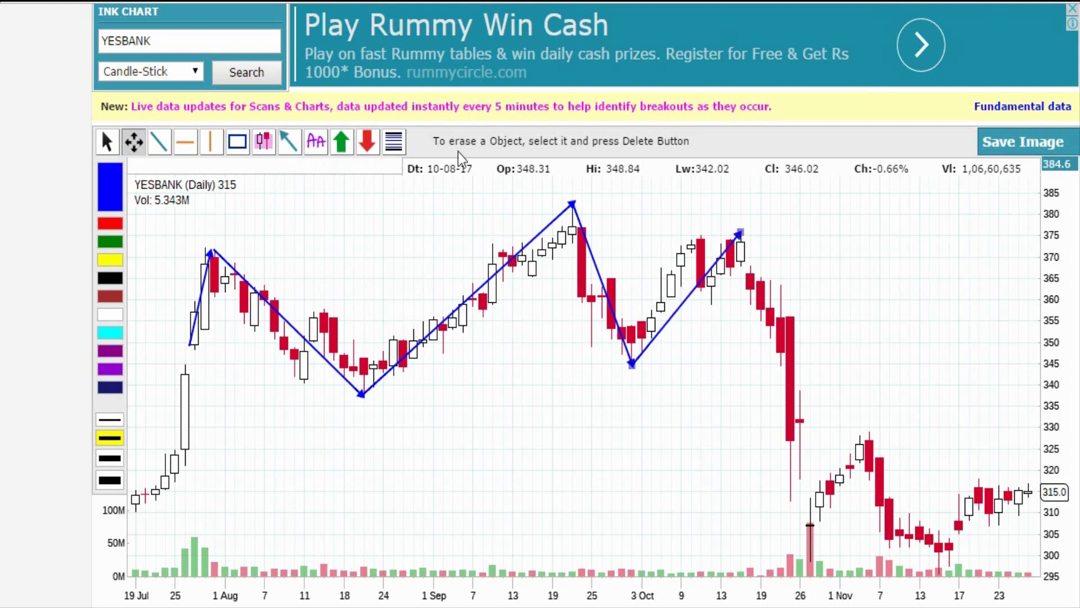
Draw an arrow down from the 13 Oct peak, then label the first peak 'A' with a transparent background.
{"action": "left_click", "coordinate": [288, 141]}
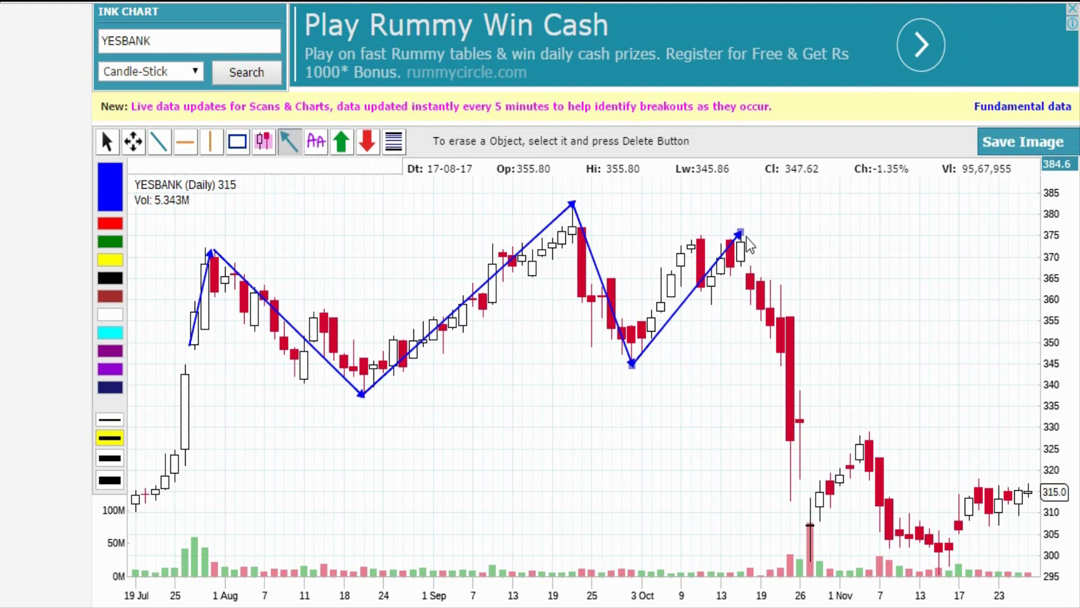
{"action": "left_click_drag", "start_coordinate": [740, 233], "coordinate": [778, 336]}
{"action": "left_click", "coordinate": [316, 141]}
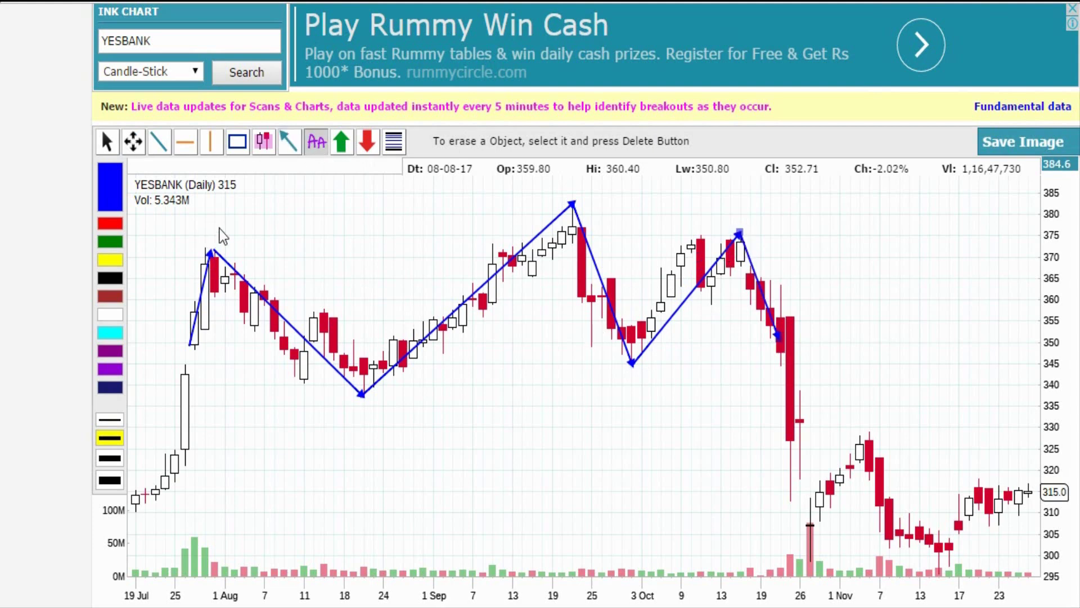
{"action": "left_click", "coordinate": [212, 228]}
{"action": "left_click", "coordinate": [406, 209]}
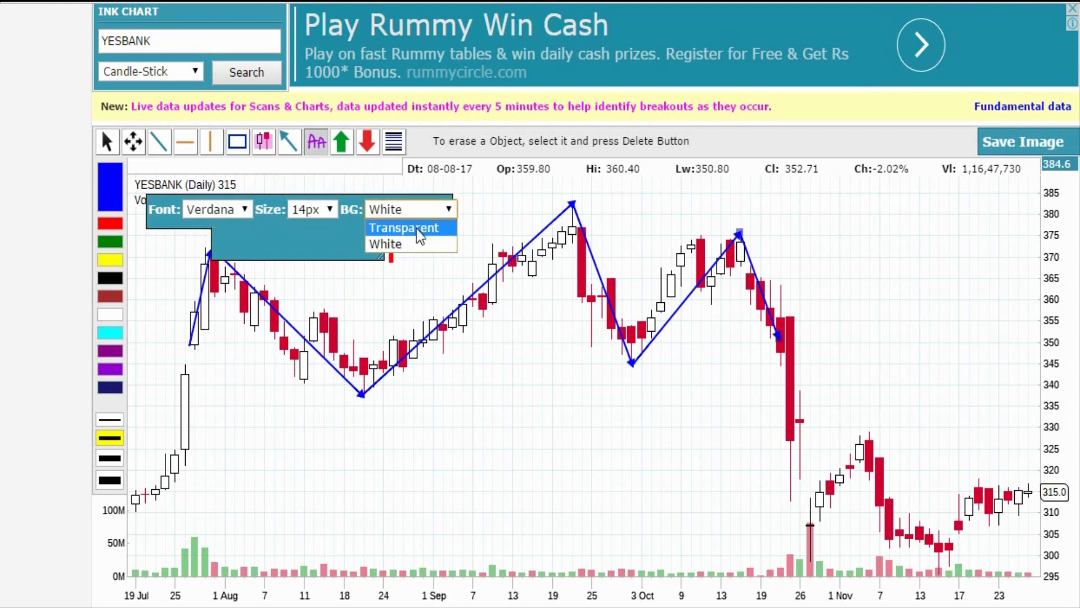
{"action": "left_click", "coordinate": [419, 232]}
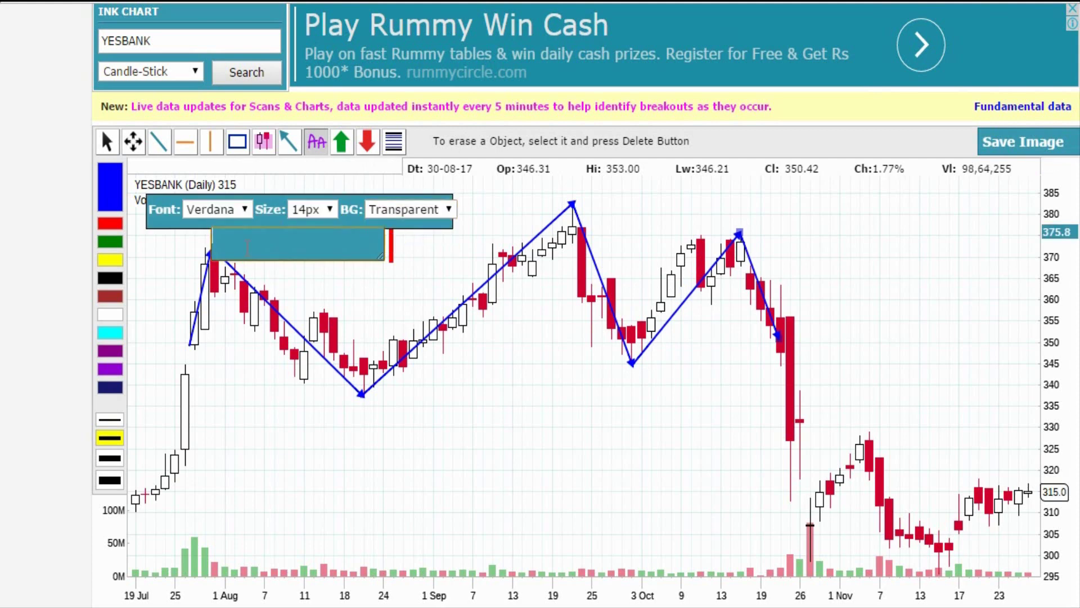
{"action": "type", "text": "A"}
{"action": "left_click", "coordinate": [312, 288]}
Select the A label and start a new text box near the central peak.
{"action": "left_click", "coordinate": [209, 234]}
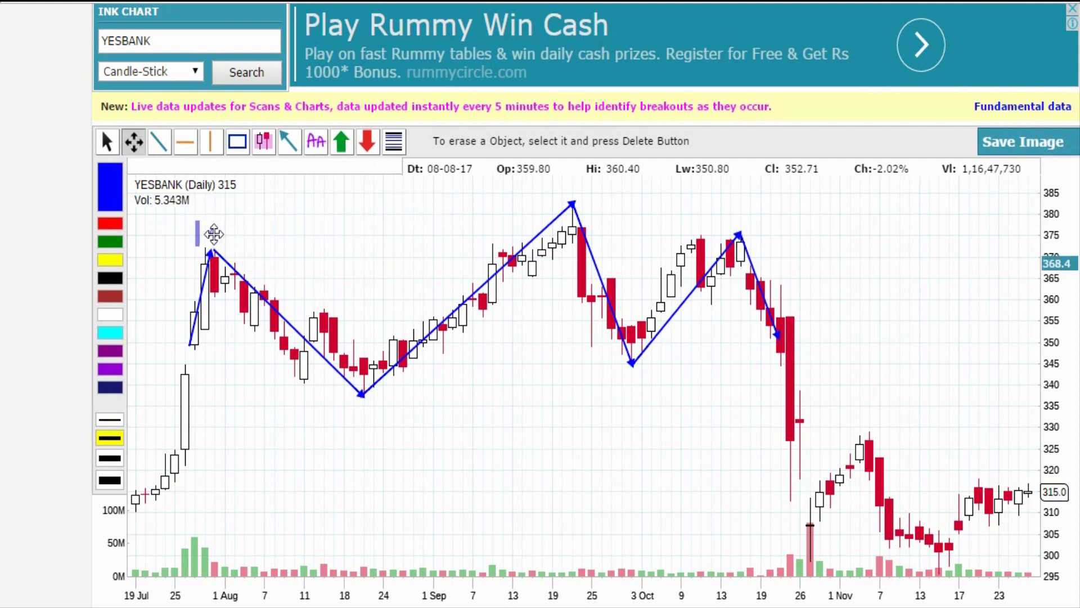
{"action": "left_click", "coordinate": [319, 144]}
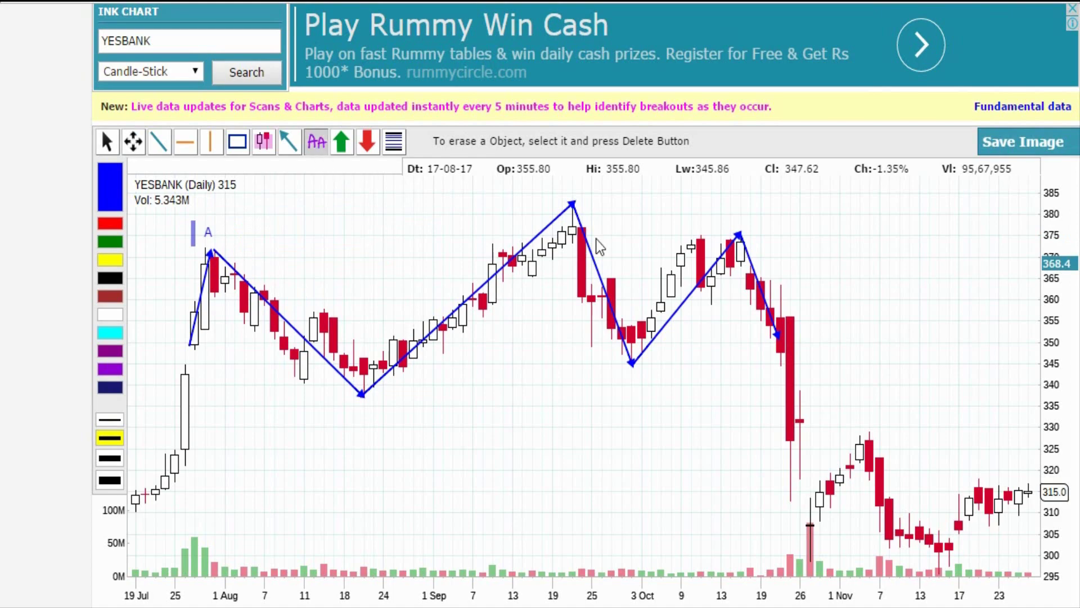
{"action": "left_click", "coordinate": [584, 196]}
Type 'B', move it over the central September peak, and extend it to 'B (HEAD)'.
{"action": "type", "text": "B"}
{"action": "scroll", "coordinate": [772, 373], "scroll_direction": "up", "scroll_amount": 3}
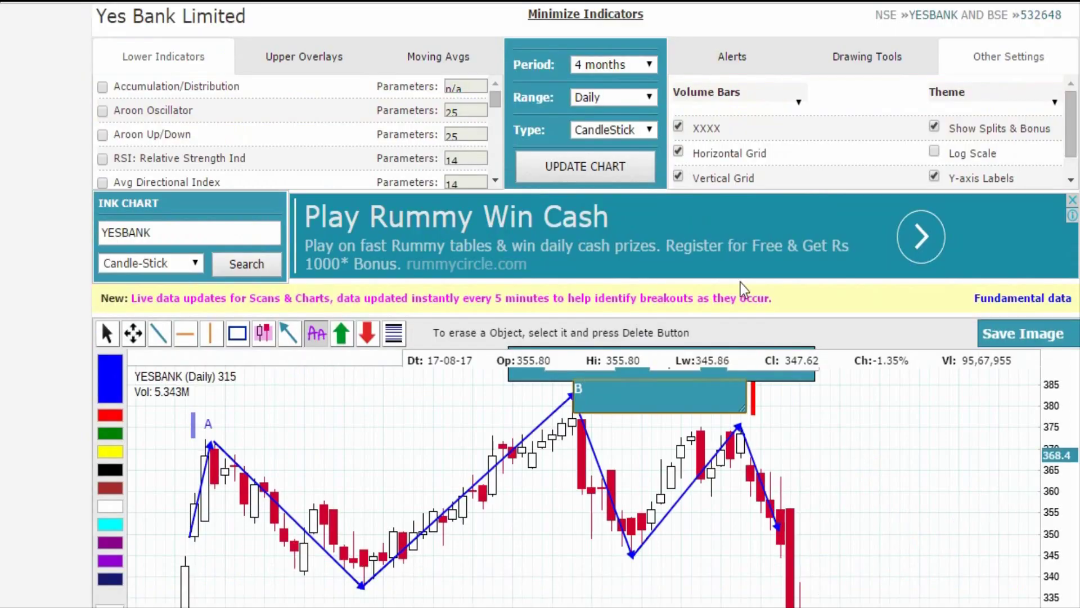
{"action": "left_click", "coordinate": [795, 400]}
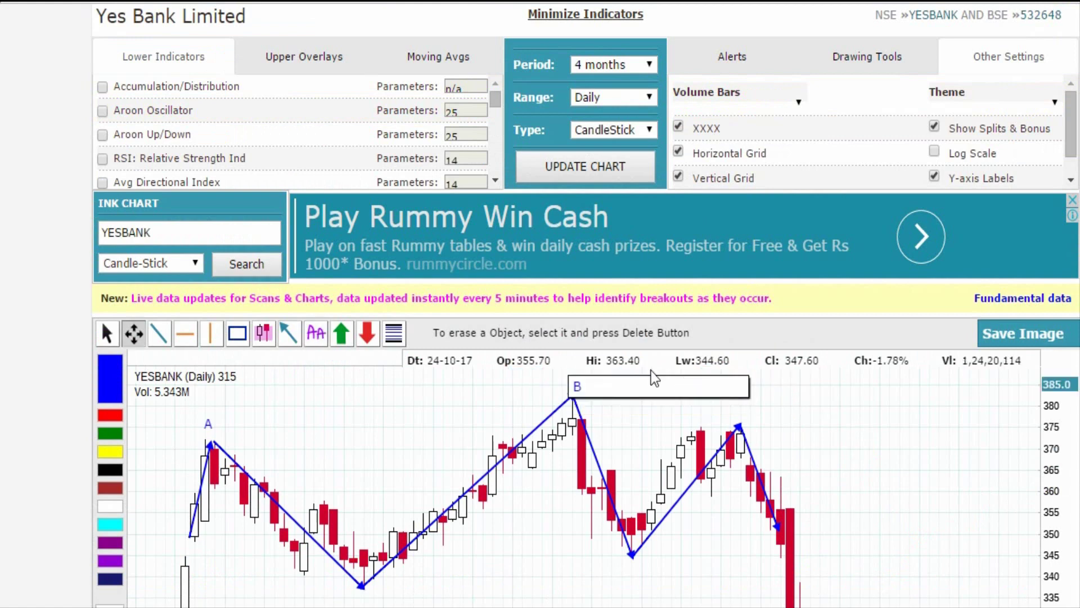
{"action": "left_click", "coordinate": [627, 388]}
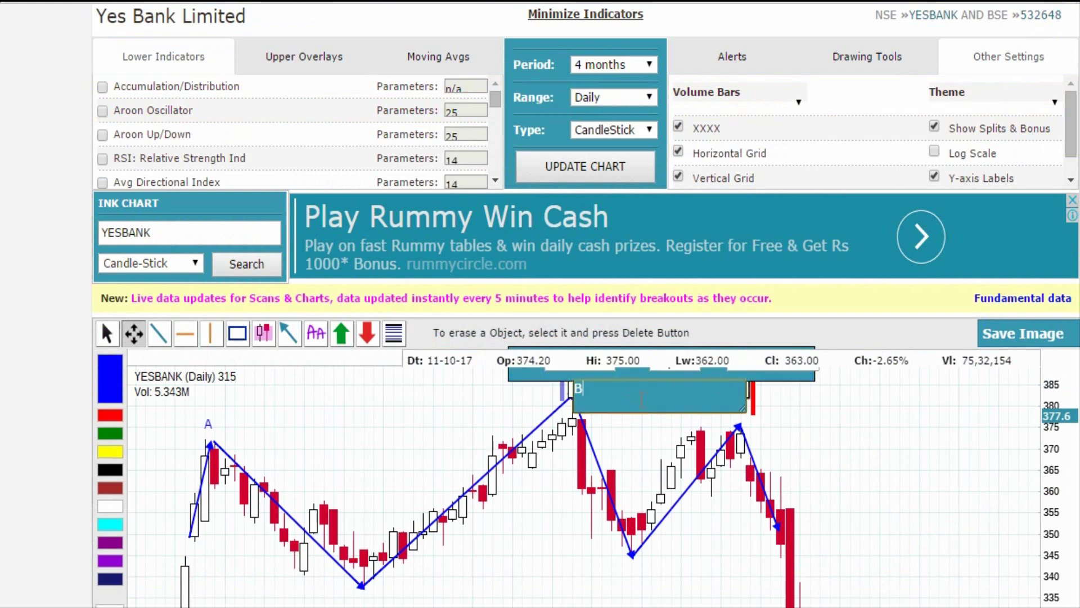
{"action": "left_click", "coordinate": [592, 392]}
{"action": "left_click_drag", "start_coordinate": [593, 392], "coordinate": [508, 383]}
{"action": "left_click", "coordinate": [508, 383]}
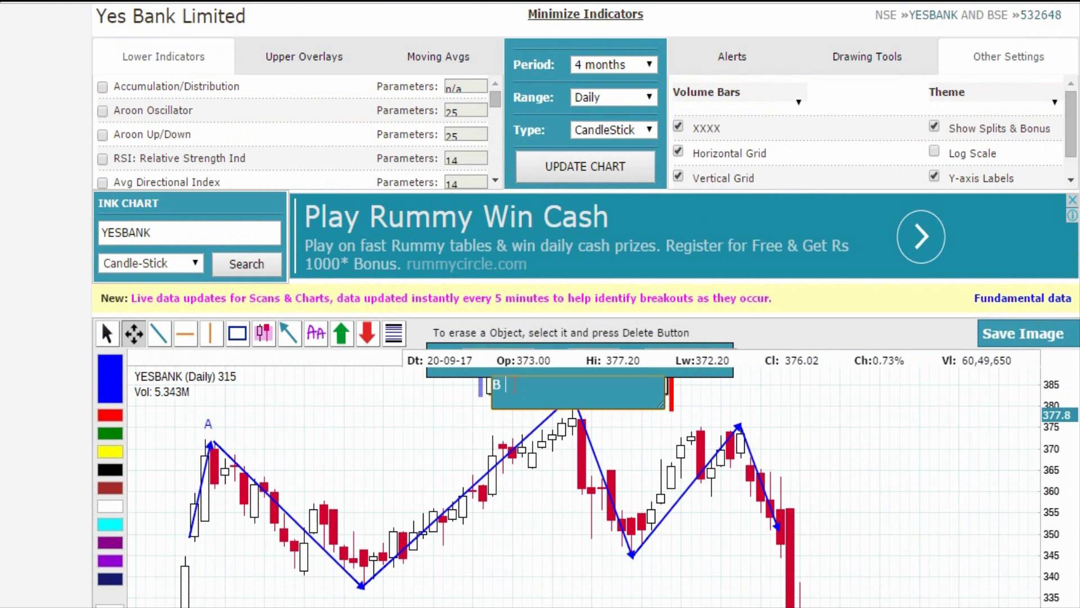
{"action": "type", "text": "(HEAD)"}
{"action": "left_click", "coordinate": [441, 407]}
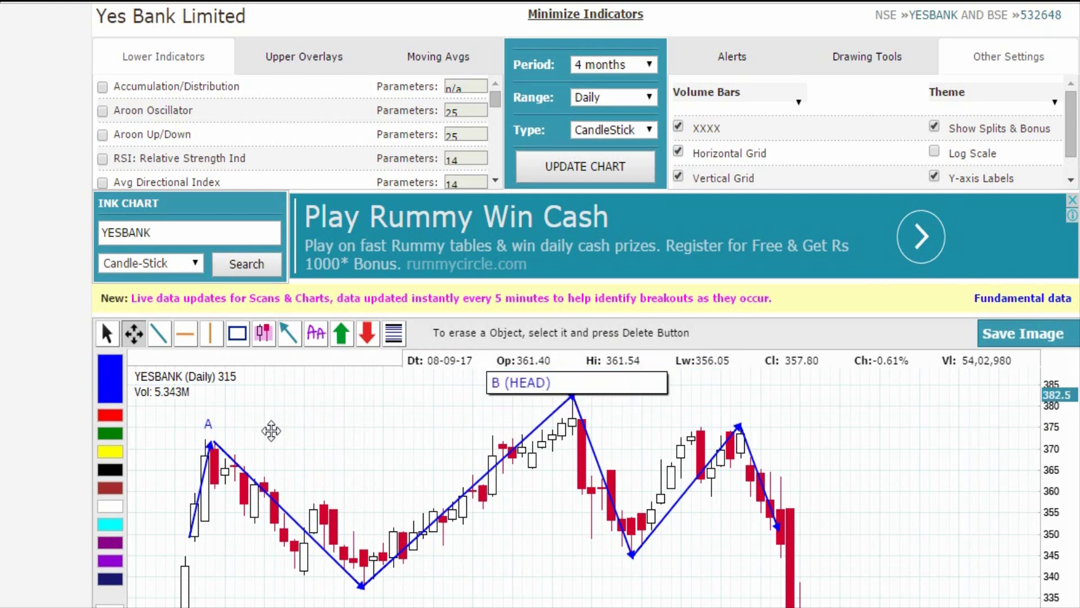
Edit the first peak's label from 'A' to 'A SHOULDER'.
{"action": "left_click", "coordinate": [214, 424]}
{"action": "left_click", "coordinate": [214, 424]}
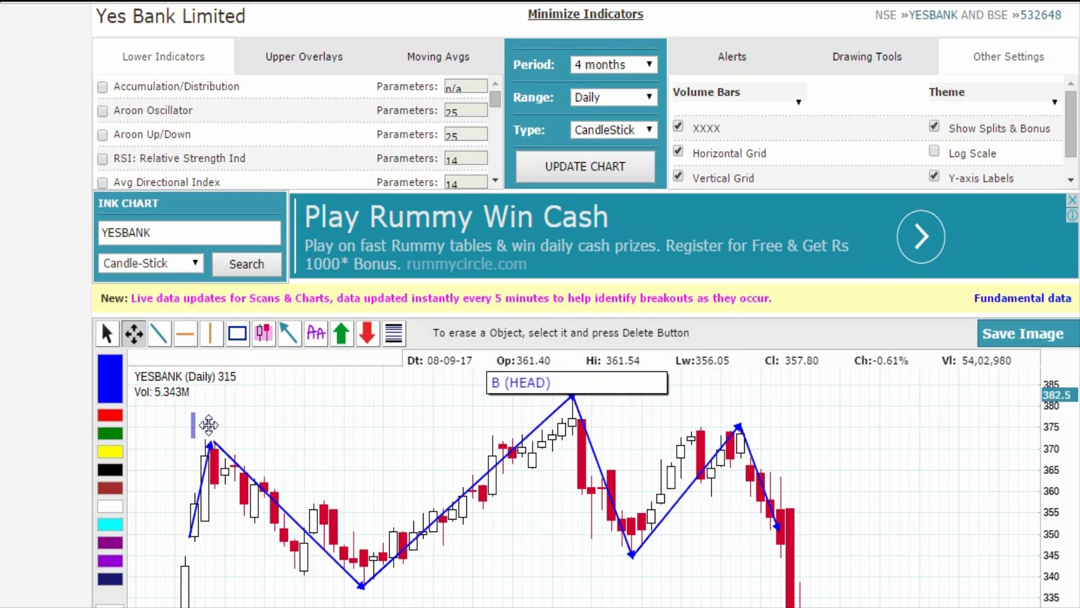
{"action": "type", "text": "A  SHOL"}
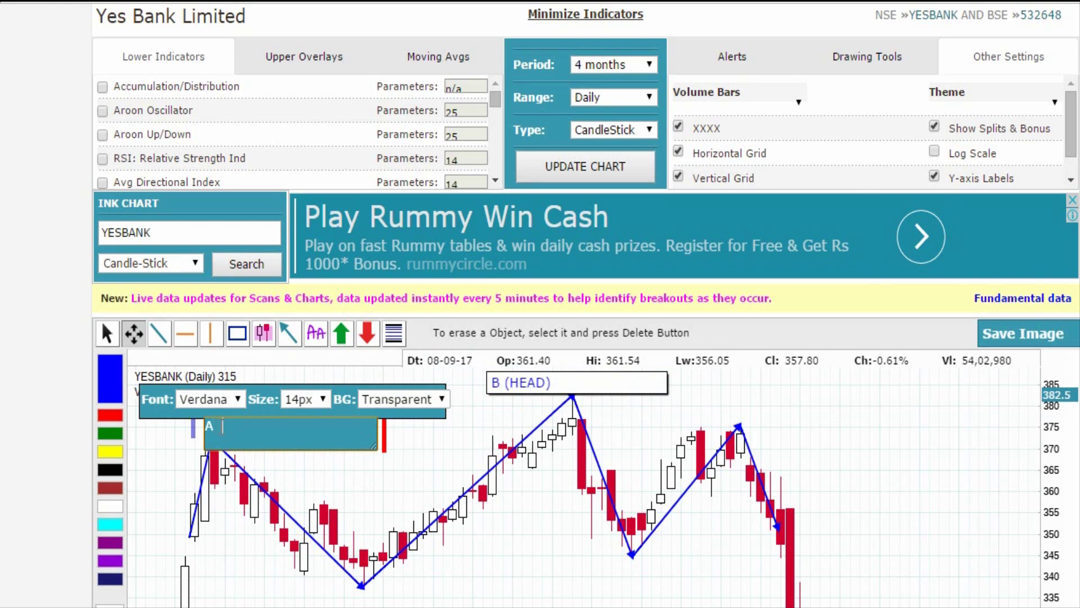
{"action": "key", "text": "BackSpace"}
{"action": "type", "text": "ULDER"}
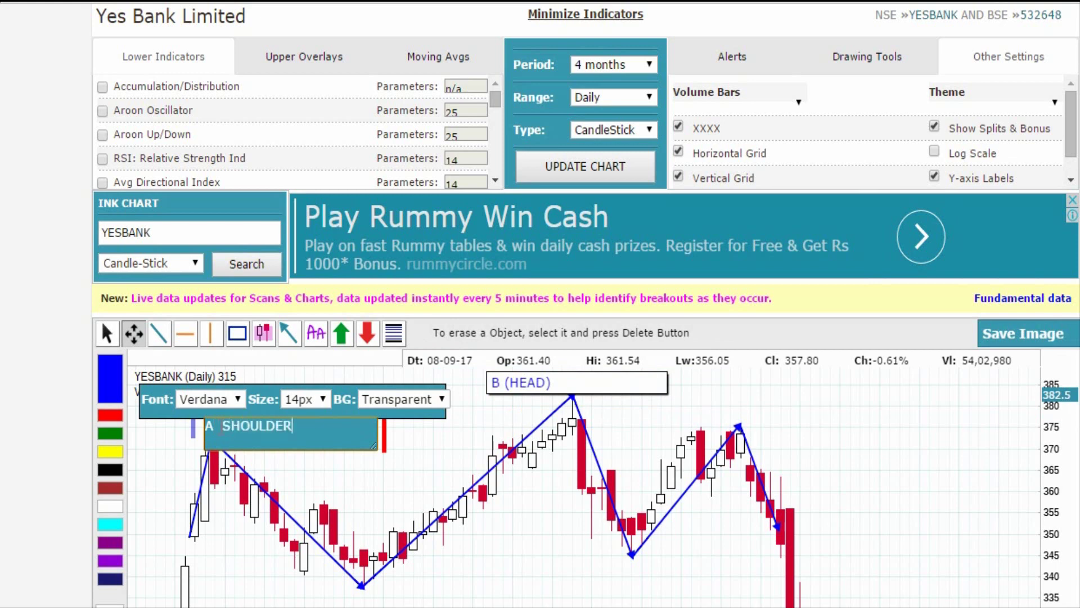
{"action": "left_click", "coordinate": [354, 483]}
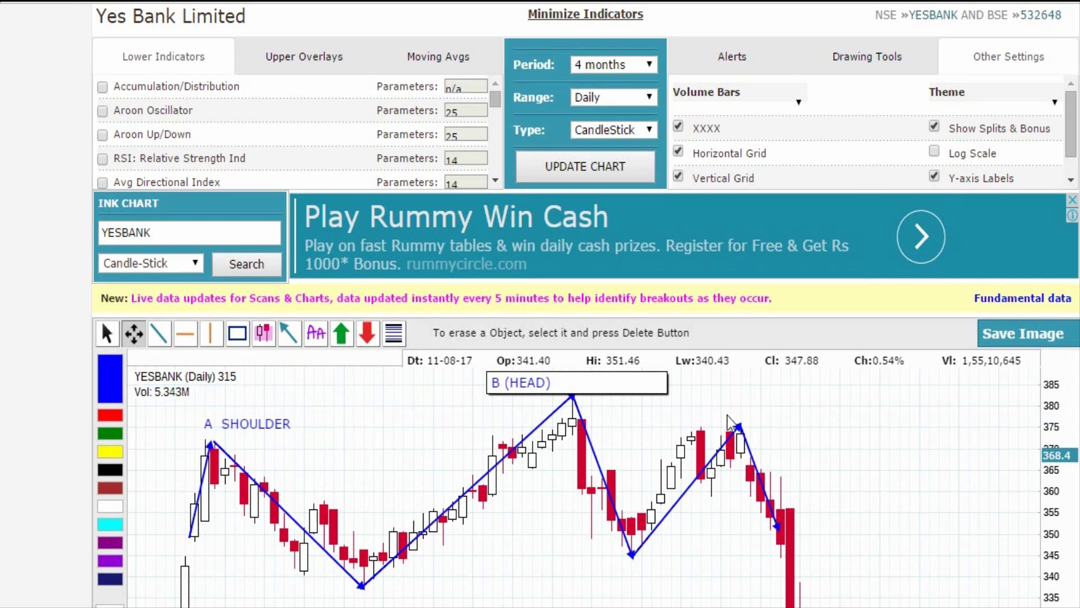
Add a 'C SHOULDER' label above the third, mid-October peak.
{"action": "left_click", "coordinate": [316, 336]}
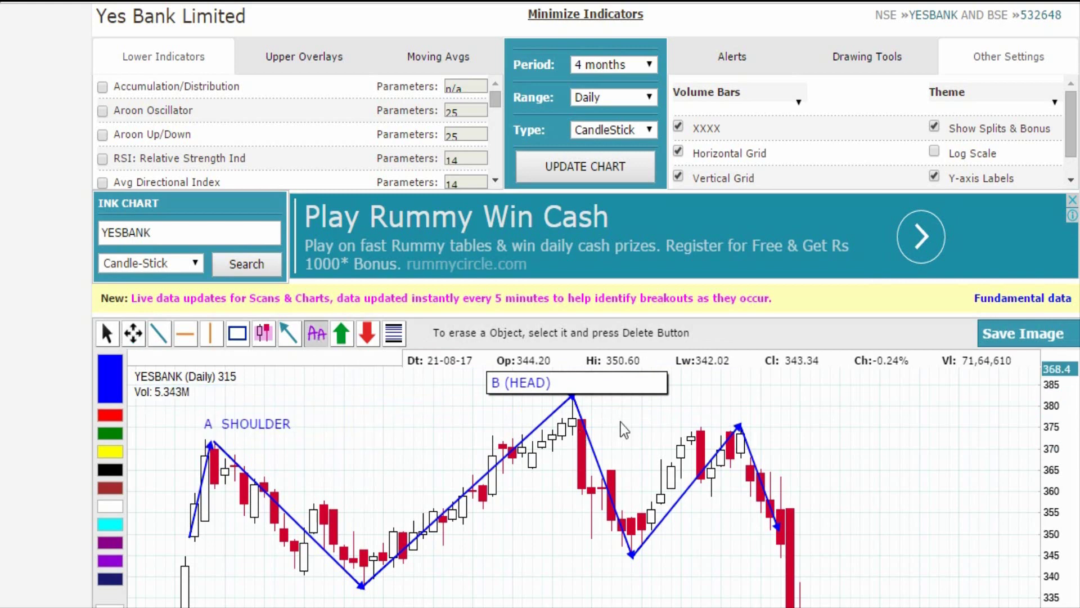
{"action": "left_click", "coordinate": [740, 417]}
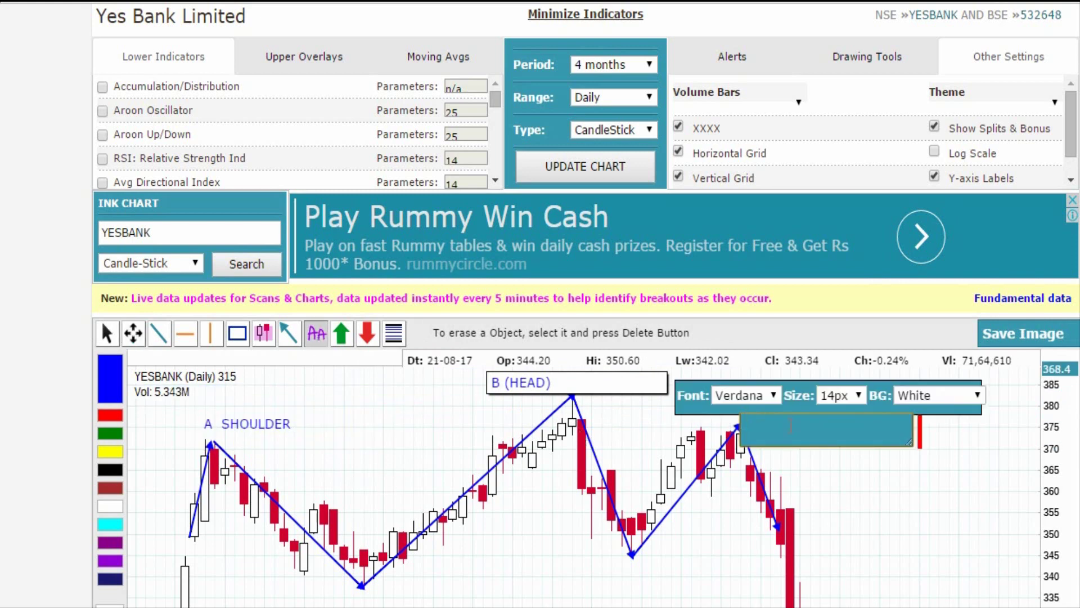
{"action": "type", "text": "C SHOULDER"}
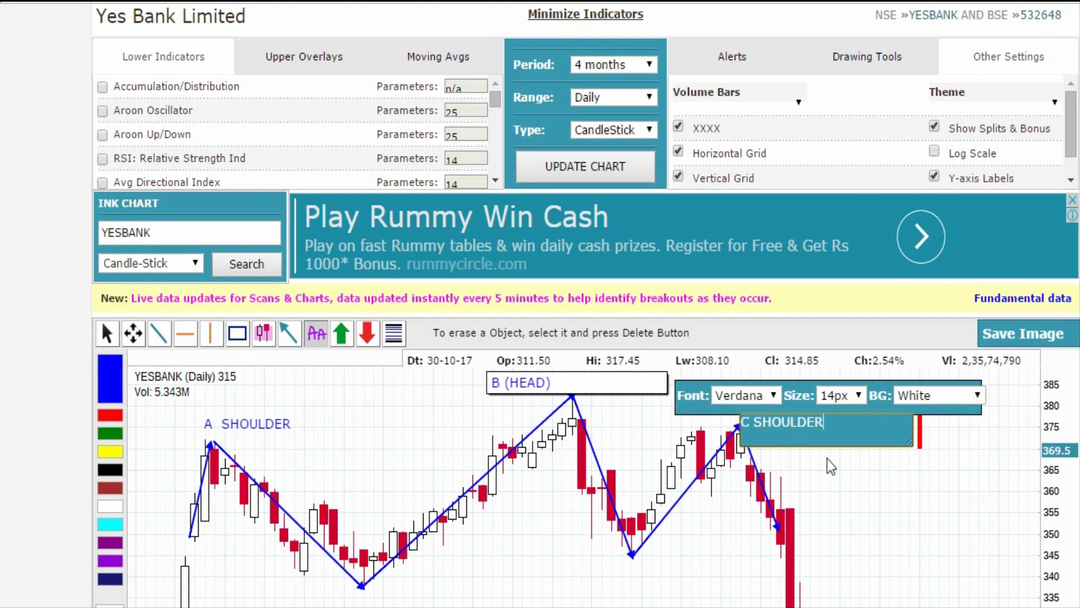
{"action": "left_click", "coordinate": [866, 512]}
{"action": "scroll", "coordinate": [896, 430], "scroll_direction": "down", "scroll_amount": 2}
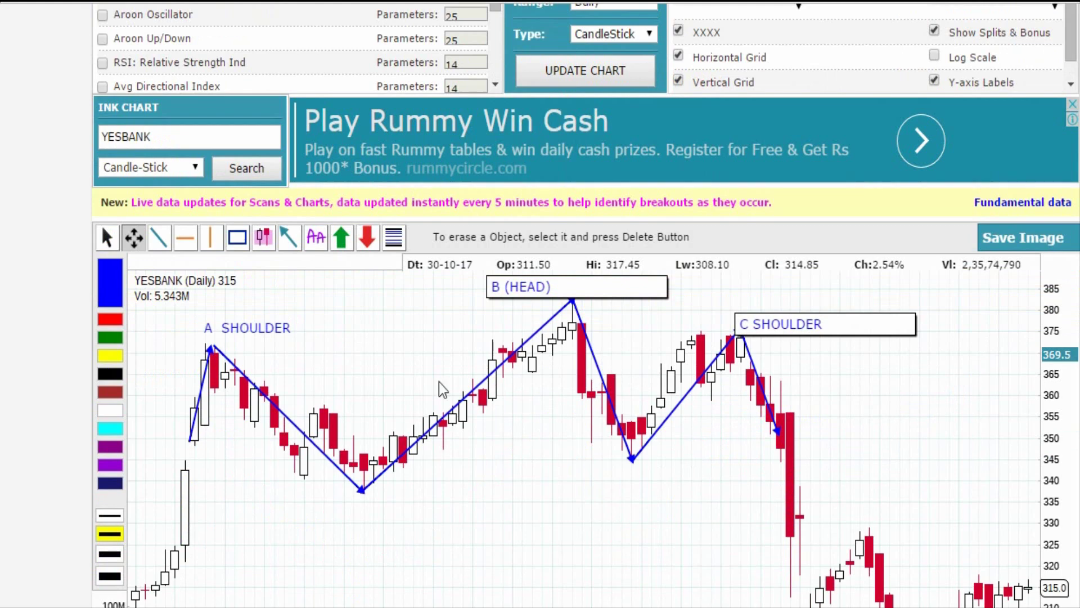
Draw a sloping neckline through the two troughs and label its right end 'NECK LINE'.
{"action": "left_click", "coordinate": [160, 239]}
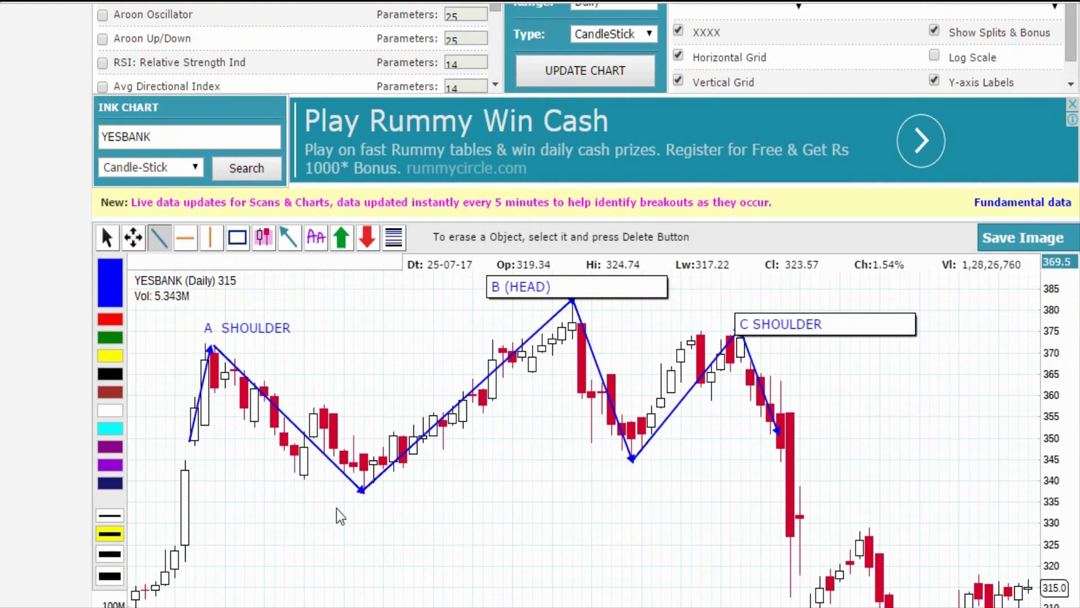
{"action": "left_click_drag", "start_coordinate": [187, 515], "coordinate": [956, 423]}
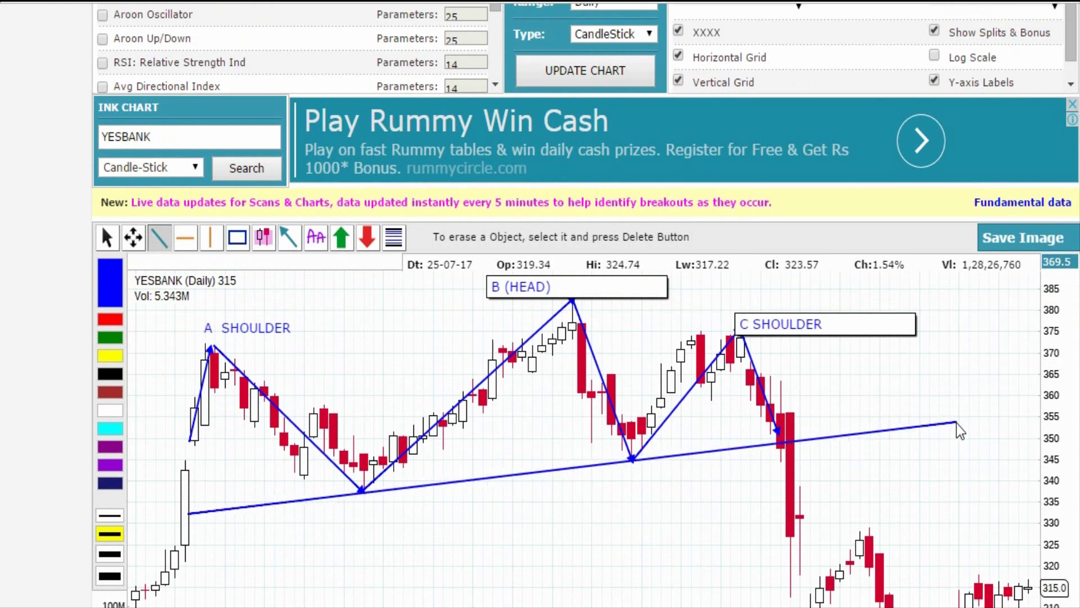
{"action": "left_click", "coordinate": [316, 239]}
{"action": "left_click", "coordinate": [894, 444]}
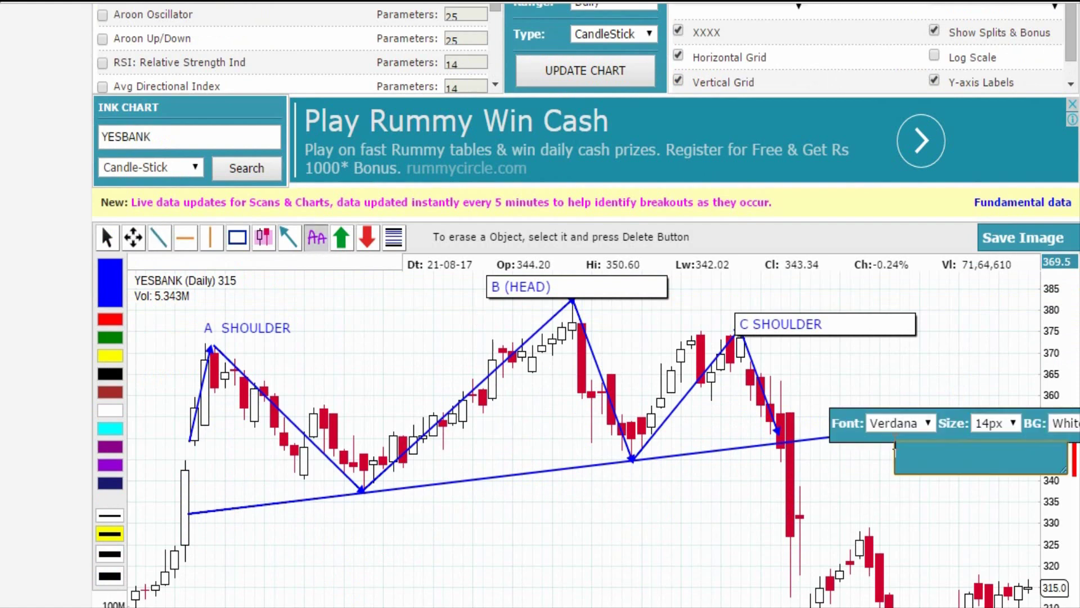
{"action": "type", "text": "NECK LINE"}
{"action": "left_click", "coordinate": [883, 510]}
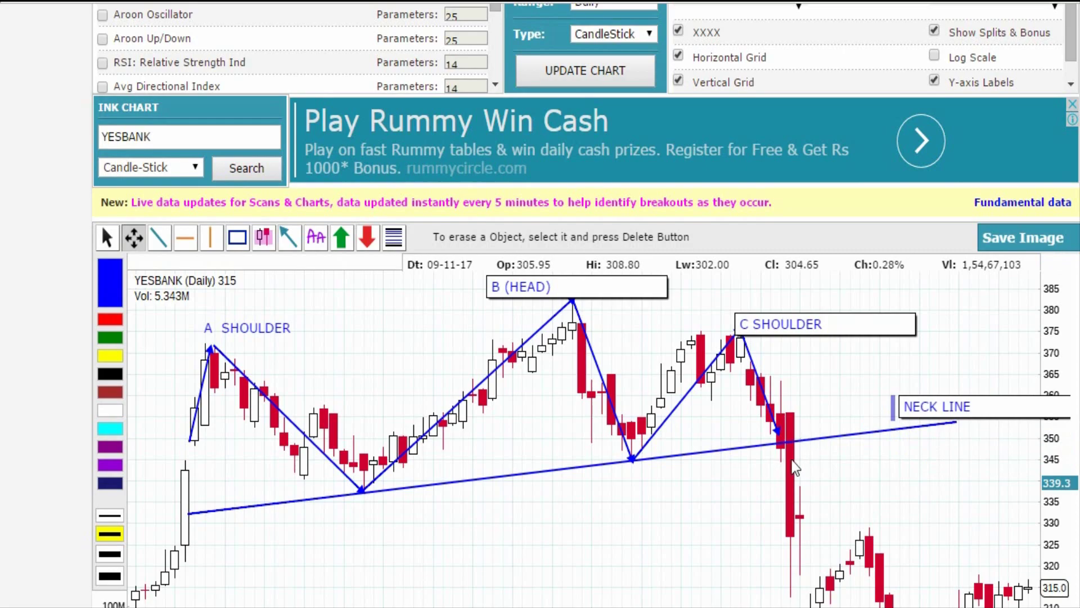
{"action": "scroll", "coordinate": [786, 446], "scroll_direction": "down", "scroll_amount": 3}
{"action": "scroll", "coordinate": [787, 256], "scroll_direction": "up", "scroll_amount": 2}
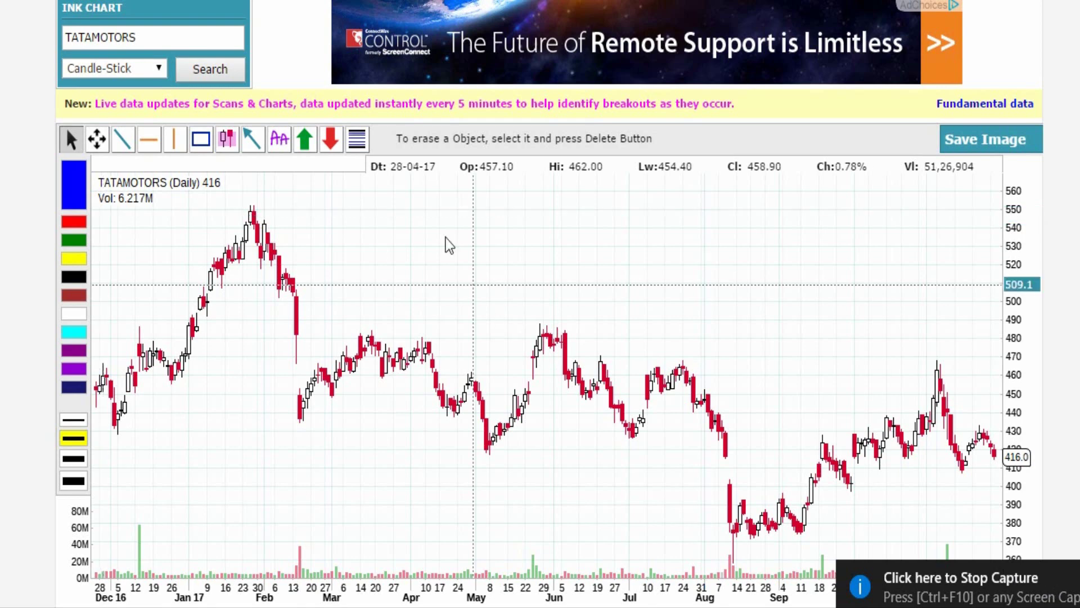
Draw connected blue arrows linking the February low, March peak, May low, June peak and July swings.
{"action": "left_click", "coordinate": [253, 141]}
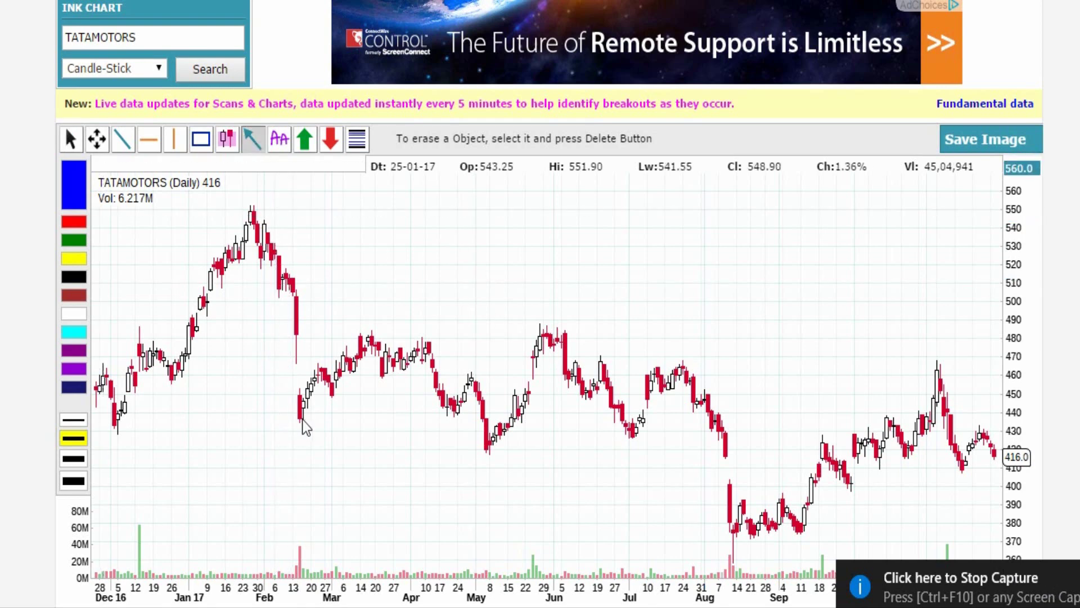
{"action": "mouse_move", "coordinate": [363, 345]}
{"action": "left_mouse_down"}
{"action": "mouse_move", "coordinate": [370, 335]}
{"action": "mouse_move", "coordinate": [414, 367]}
{"action": "mouse_move", "coordinate": [487, 444]}
{"action": "left_mouse_up"}
{"action": "left_click", "coordinate": [250, 142]}
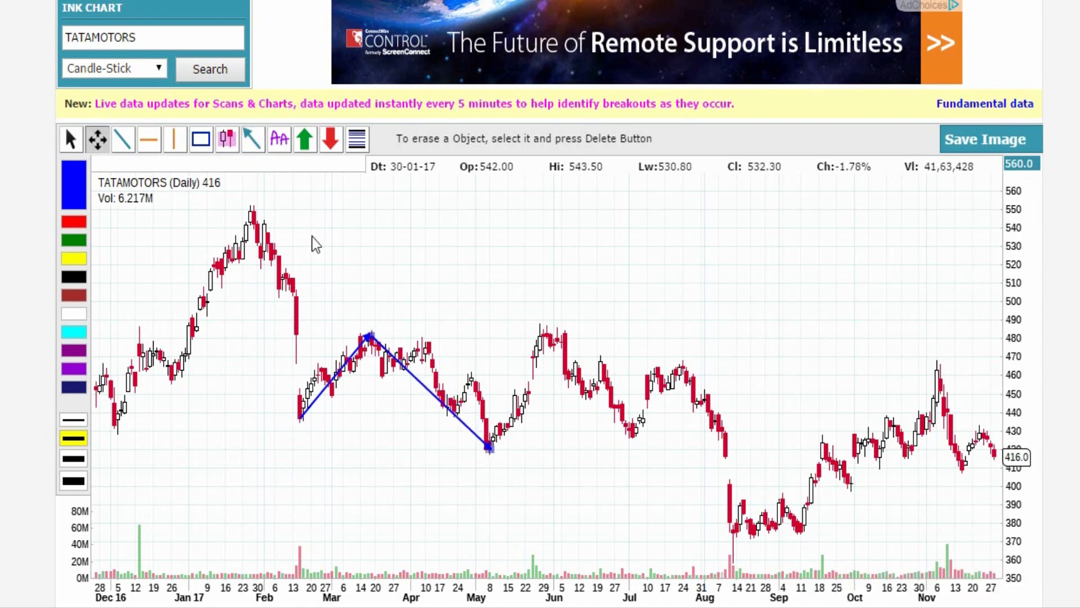
{"action": "left_click", "coordinate": [252, 143]}
{"action": "mouse_move", "coordinate": [493, 450]}
{"action": "left_mouse_down"}
{"action": "mouse_move", "coordinate": [547, 326]}
{"action": "mouse_move", "coordinate": [641, 450]}
{"action": "mouse_move", "coordinate": [635, 437]}
{"action": "left_mouse_up"}
{"action": "left_click", "coordinate": [251, 141]}
{"action": "left_click", "coordinate": [256, 138]}
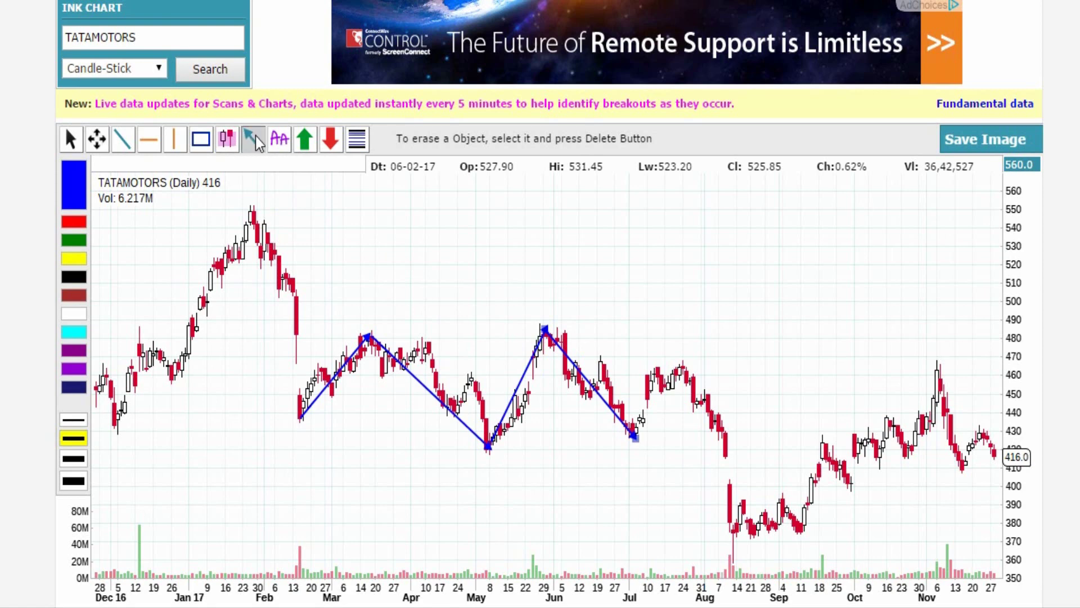
{"action": "left_click_drag", "start_coordinate": [635, 437], "coordinate": [679, 338]}
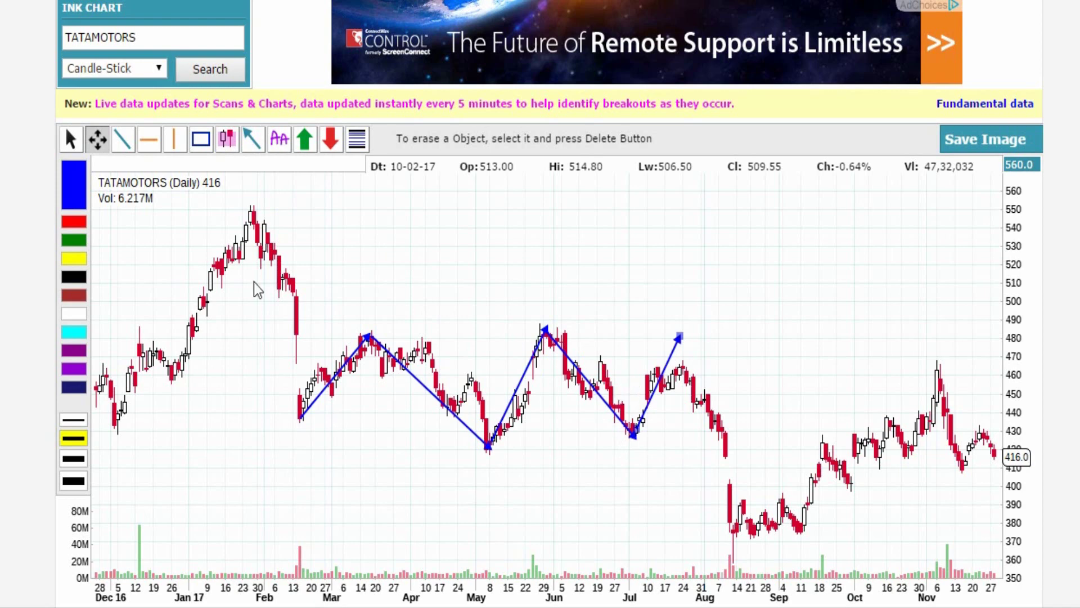
Add an 'A SHOULDER' label and move it beside the February low.
{"action": "left_click", "coordinate": [279, 139]}
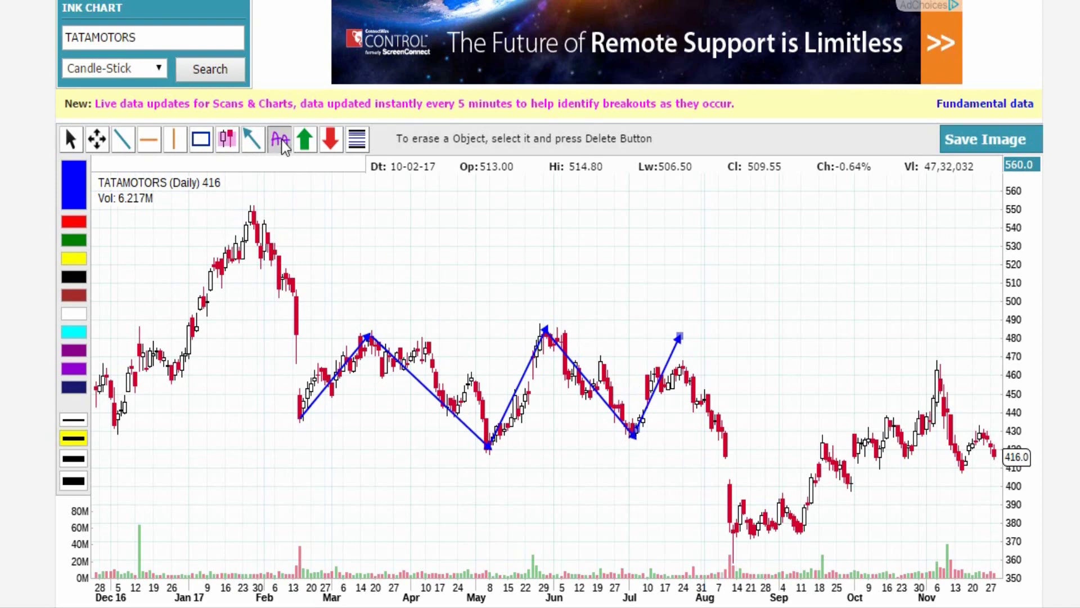
{"action": "left_click", "coordinate": [276, 404]}
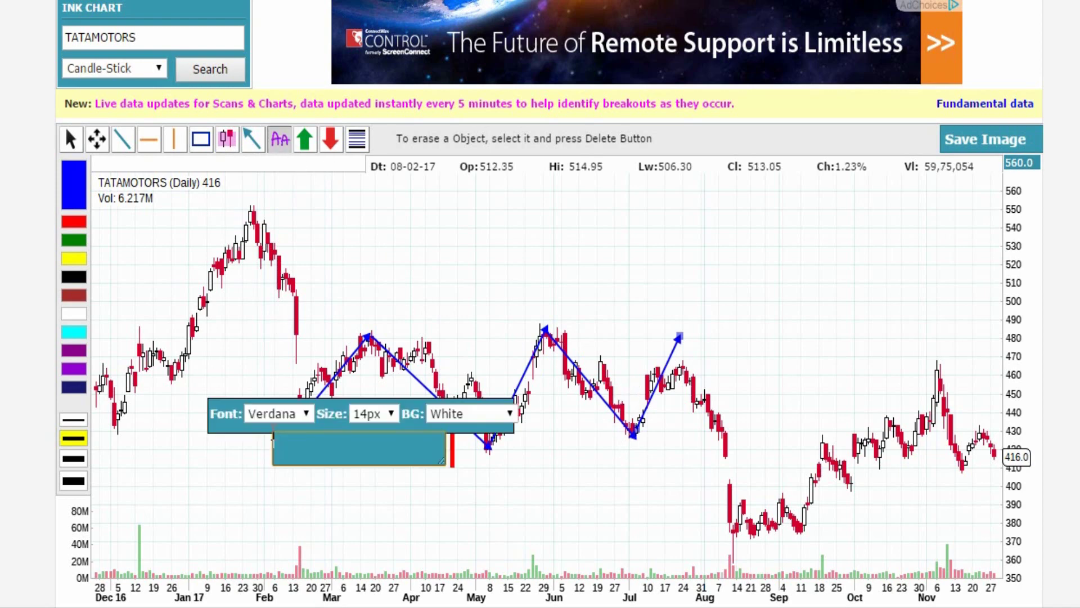
{"action": "type", "text": "A SHOULDER"}
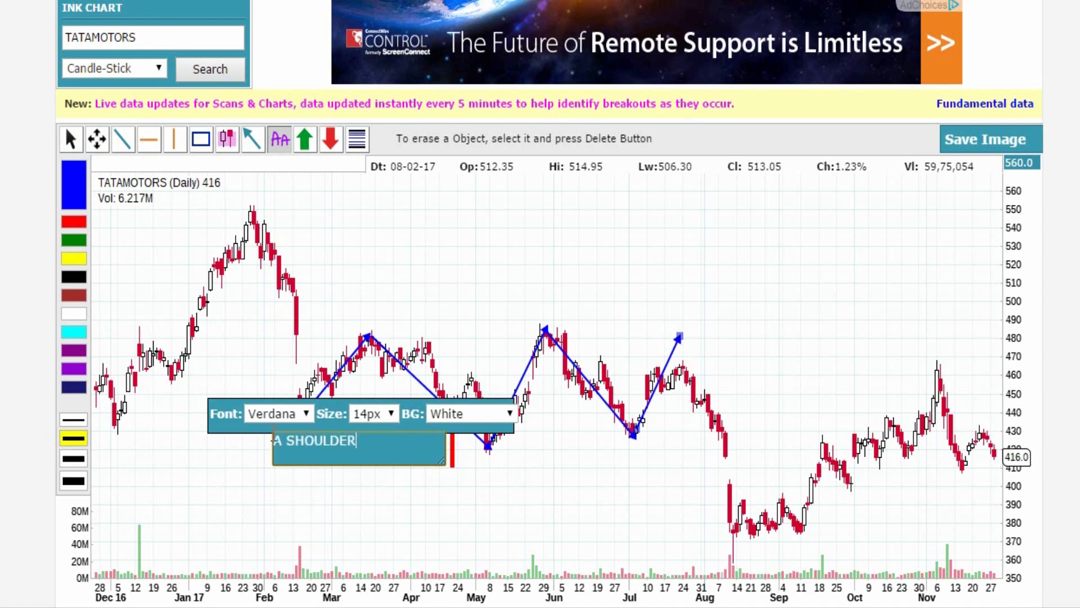
{"action": "left_click", "coordinate": [287, 556]}
{"action": "left_click_drag", "start_coordinate": [293, 432], "coordinate": [178, 428]}
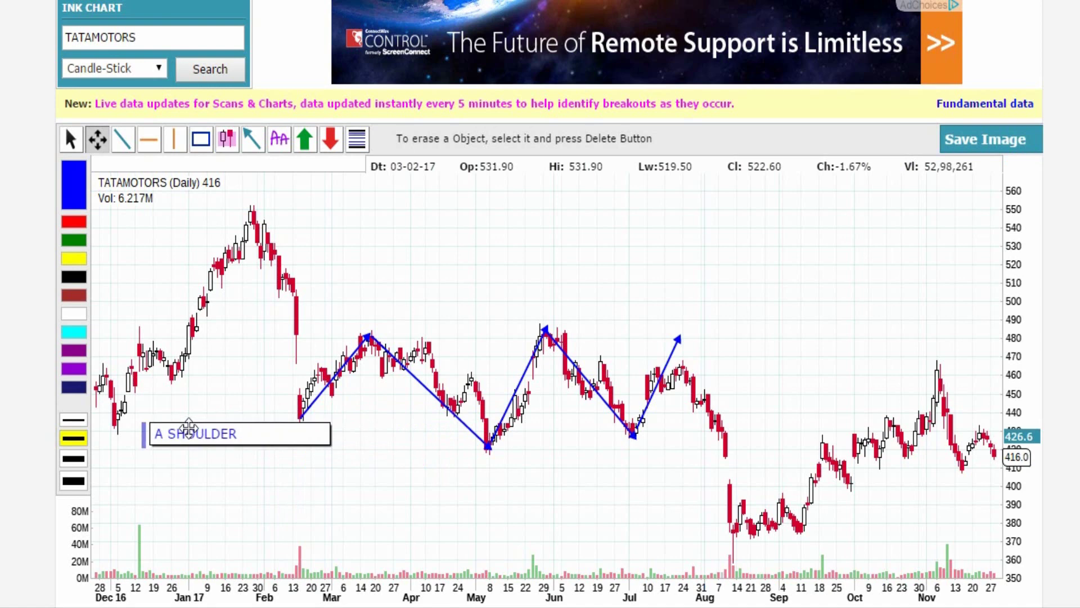
Add a 'B HEAD' label and position it under the May low.
{"action": "left_click", "coordinate": [279, 141]}
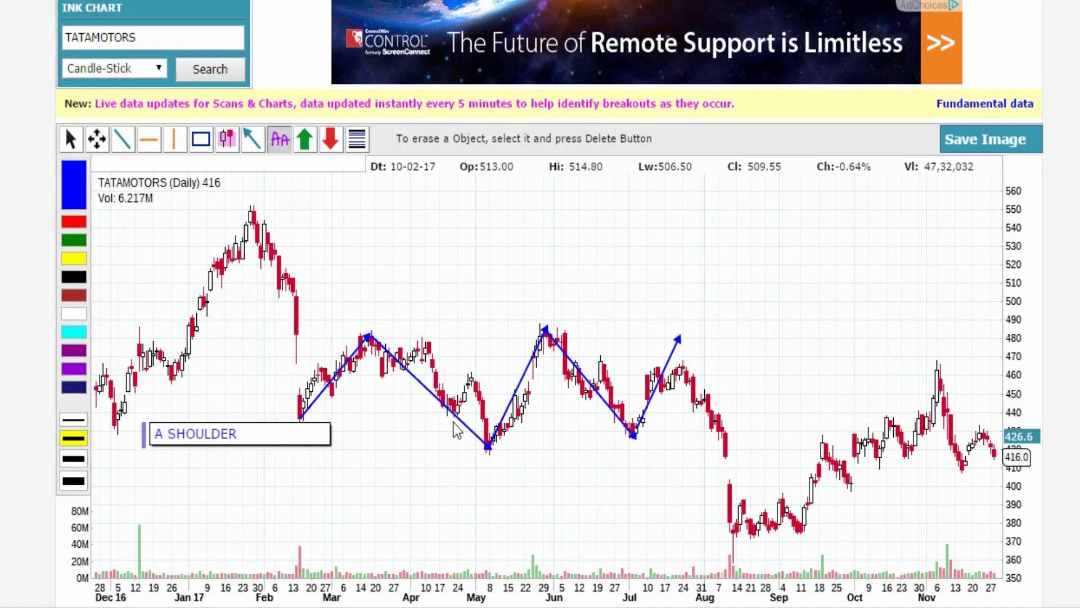
{"action": "left_click", "coordinate": [472, 471]}
{"action": "type", "text": "B HEAD"}
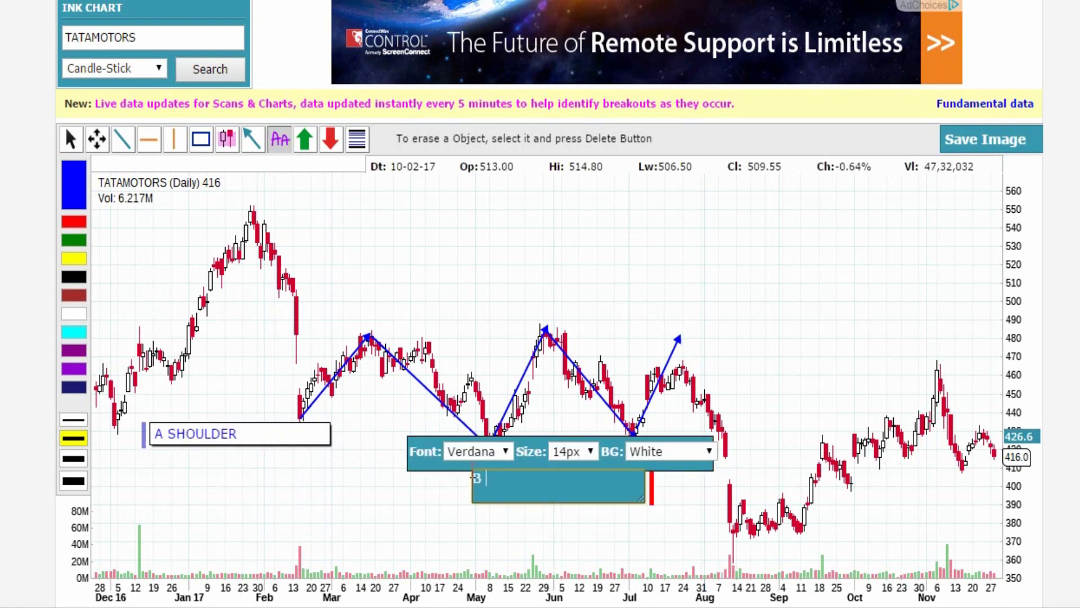
{"action": "left_click", "coordinate": [424, 512]}
{"action": "left_click_drag", "start_coordinate": [505, 477], "coordinate": [439, 466]}
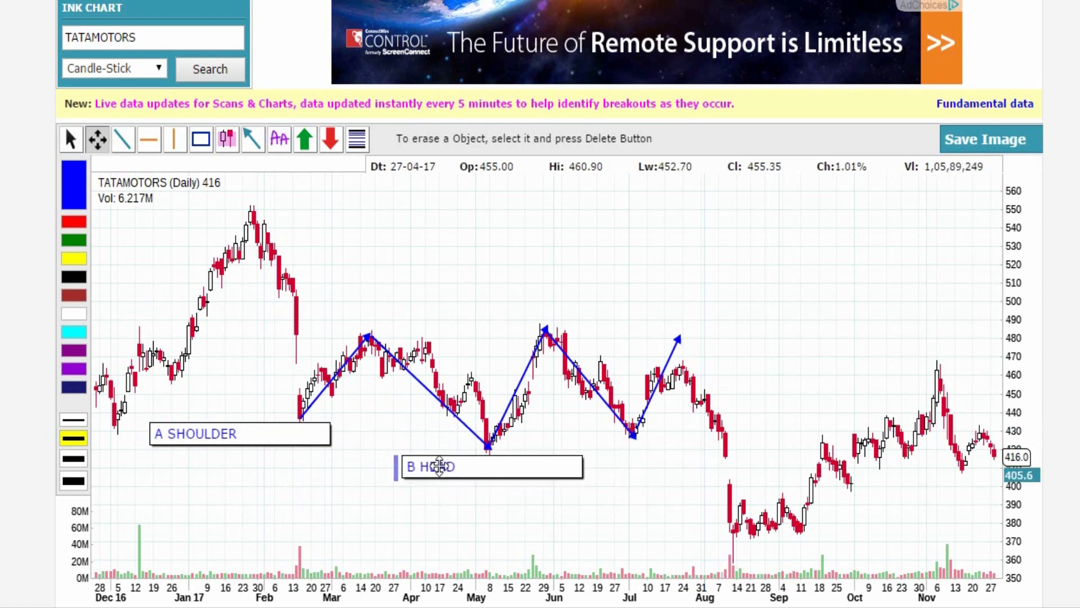
Add a 'C SHOULDER' label below the July low.
{"action": "left_click", "coordinate": [279, 141]}
{"action": "left_click", "coordinate": [640, 461]}
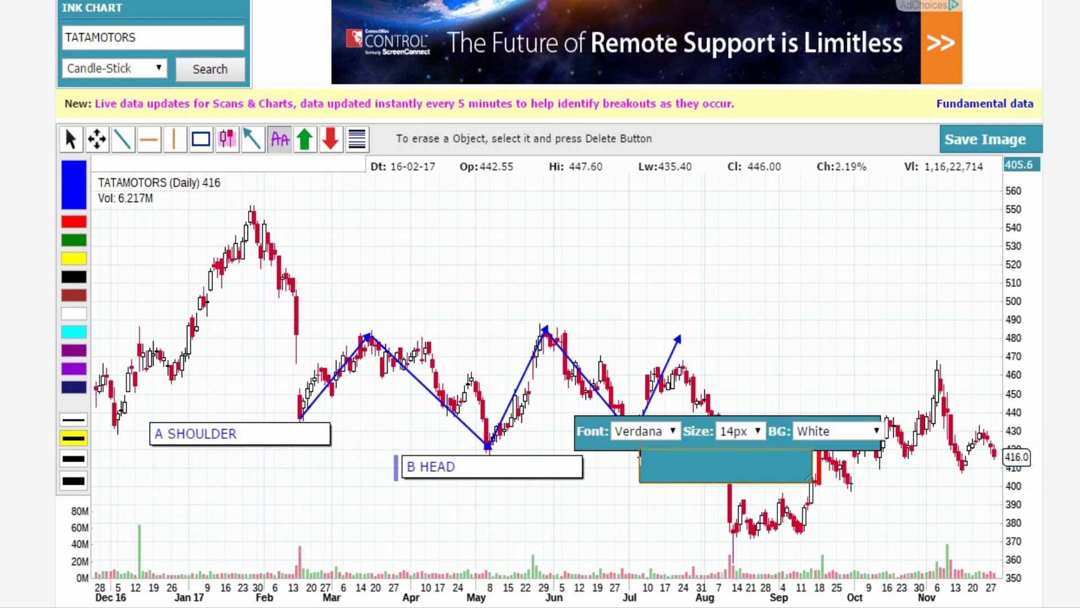
{"action": "type", "text": "C SHOULDER"}
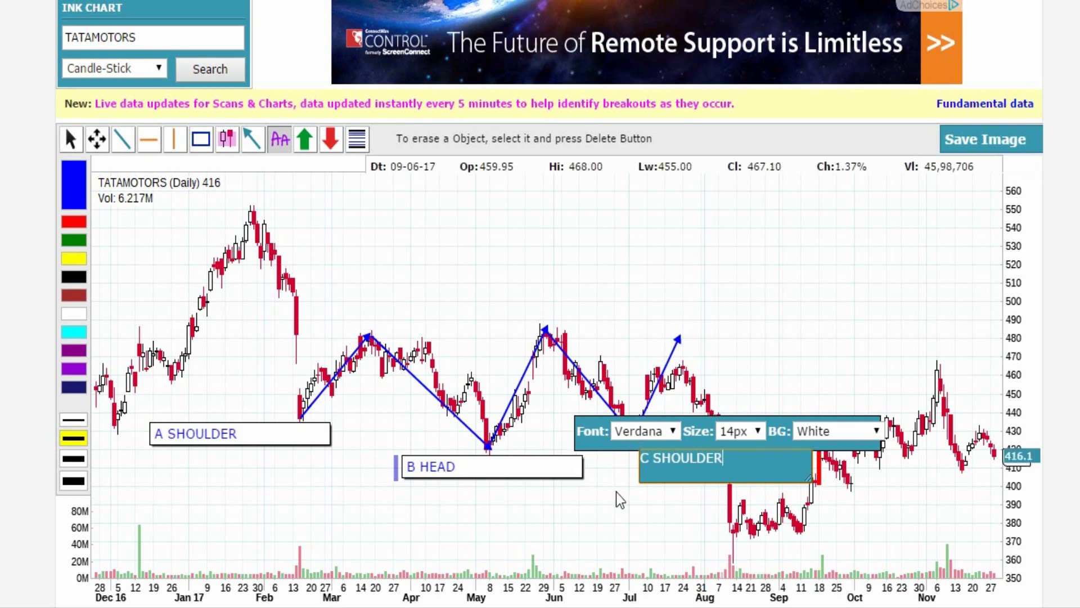
{"action": "left_click", "coordinate": [630, 505]}
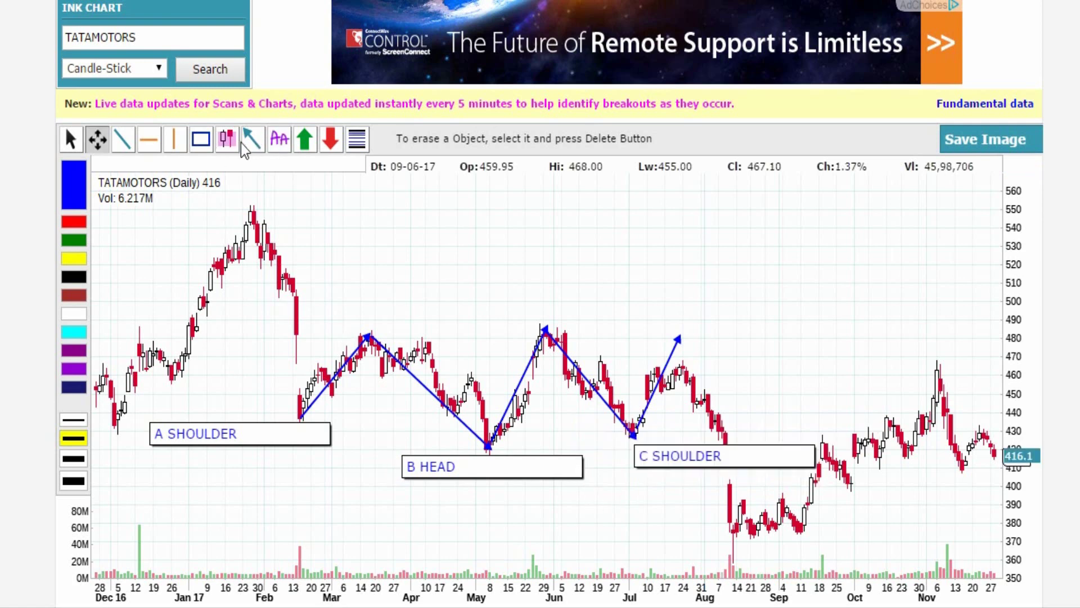
Draw a near-horizontal neckline through the March and June peaks, with a green up-arrow above its right end.
{"action": "left_click", "coordinate": [128, 143]}
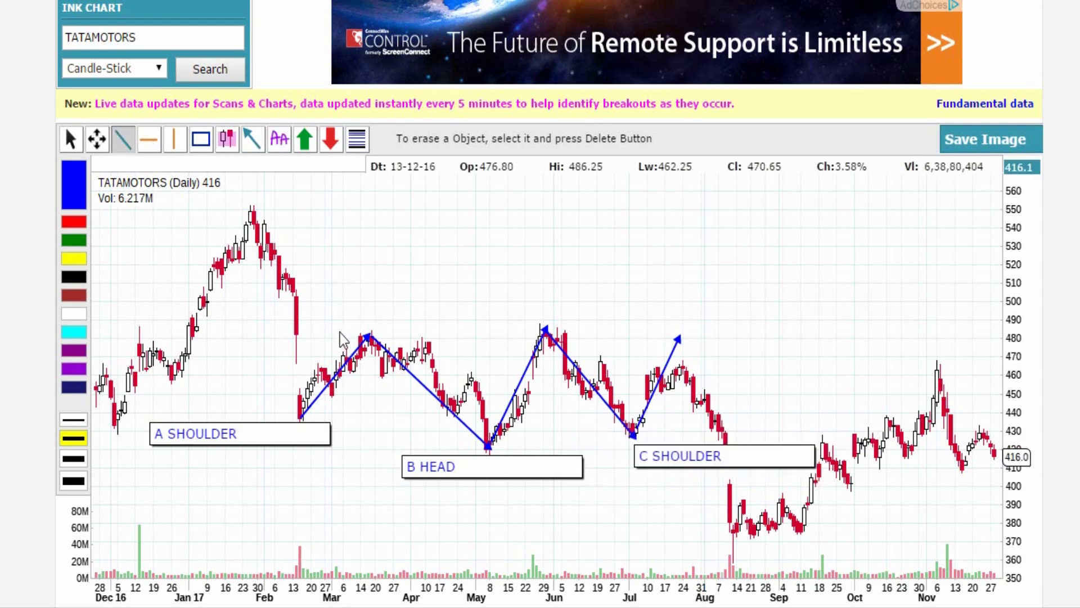
{"action": "left_click_drag", "start_coordinate": [340, 336], "coordinate": [1005, 328]}
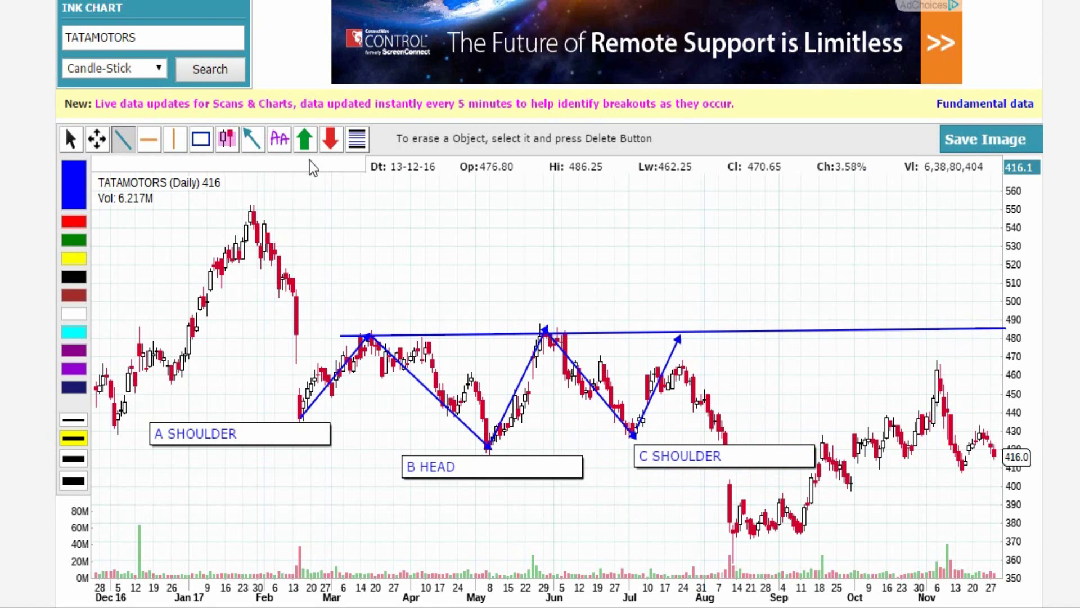
{"action": "left_click", "coordinate": [308, 142]}
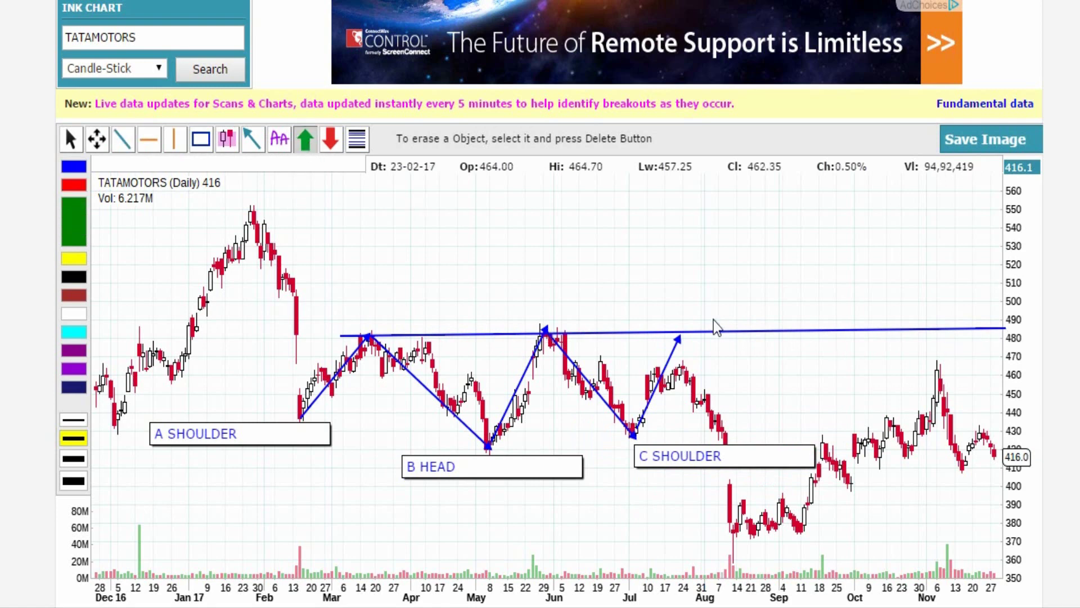
{"action": "left_click", "coordinate": [872, 291]}
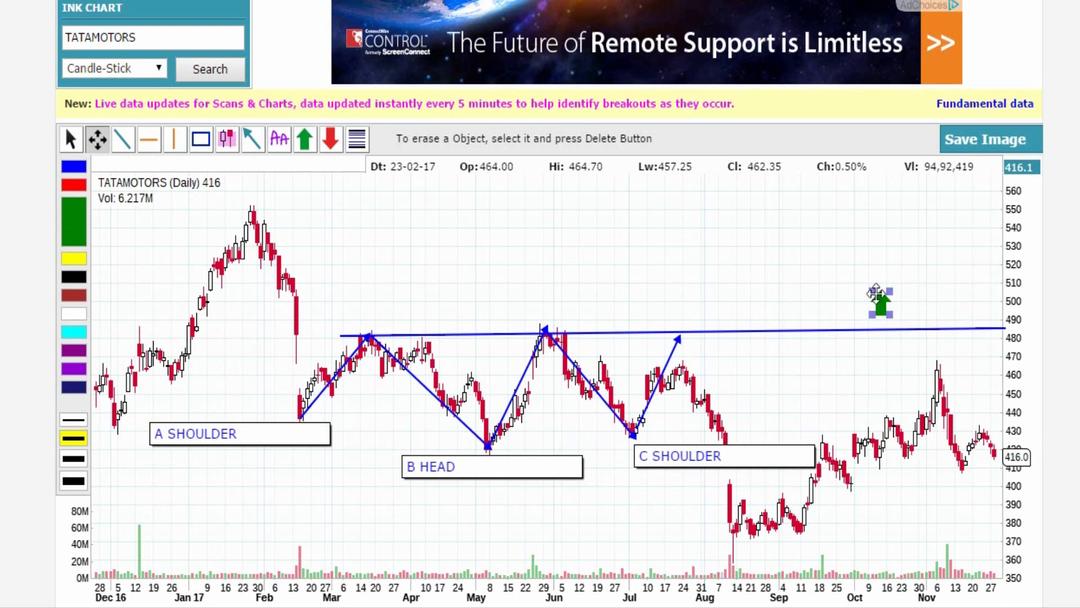